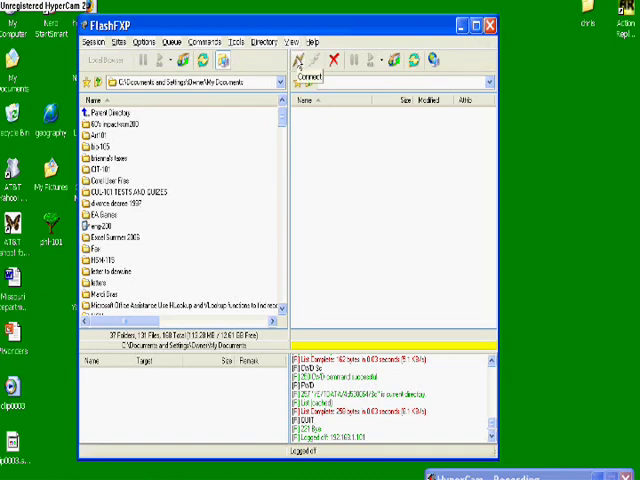
# Step: Quick Connect to 192.168.1.101 using the saved xbox login from History
pyautogui.click(298, 62)
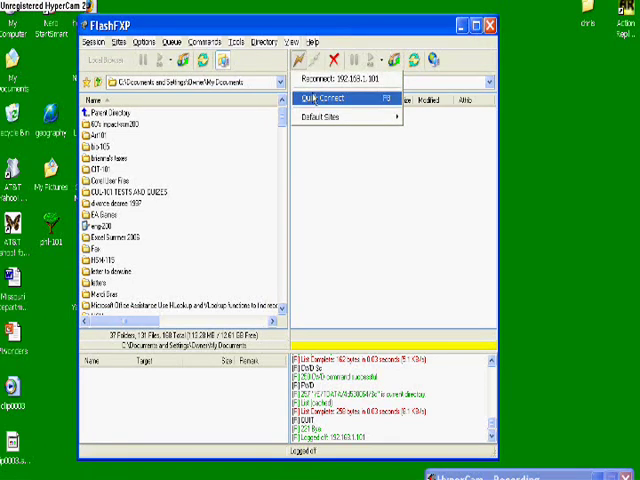
pyautogui.click(314, 98)
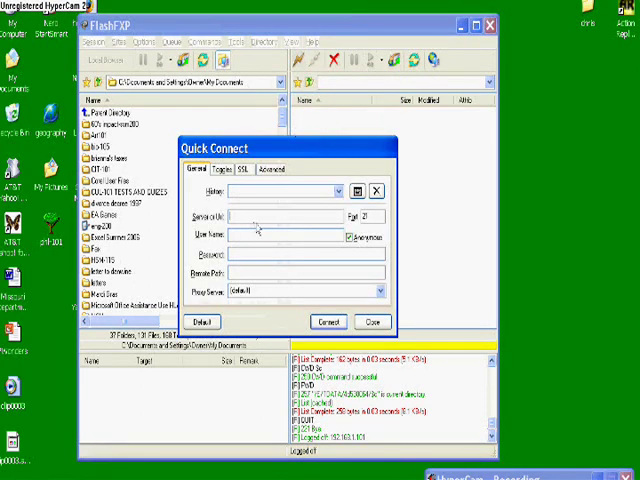
pyautogui.click(338, 191)
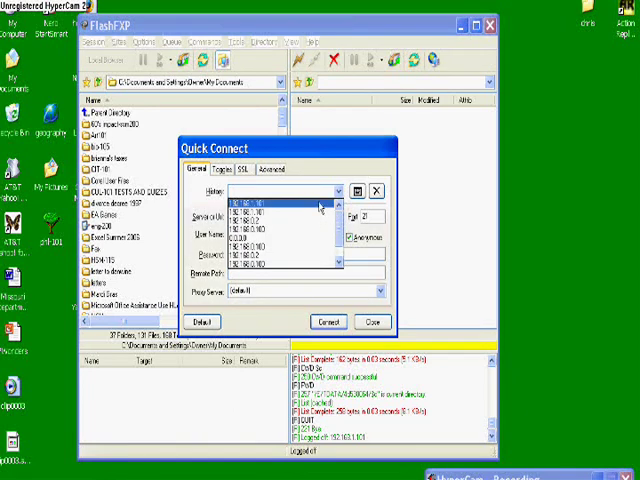
pyautogui.click(300, 212)
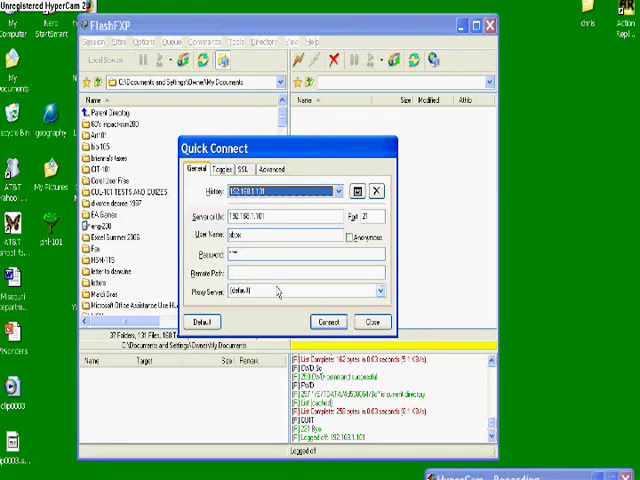
pyautogui.click(328, 322)
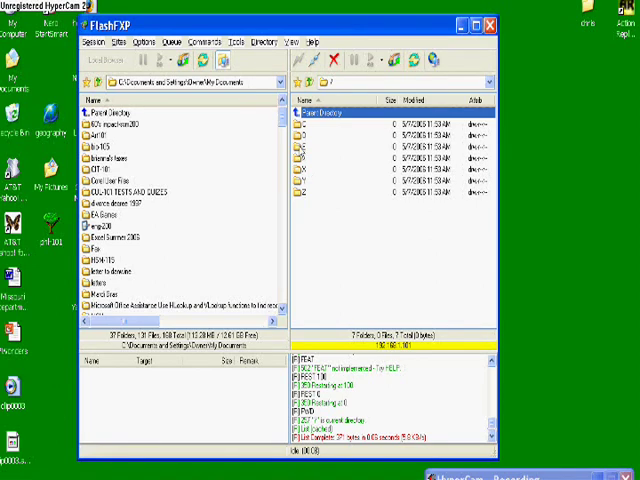
# Step: Browse the remote pane into E:/TDATA/4d530064
pyautogui.doubleClick(300, 150)
pyautogui.click(303, 148)
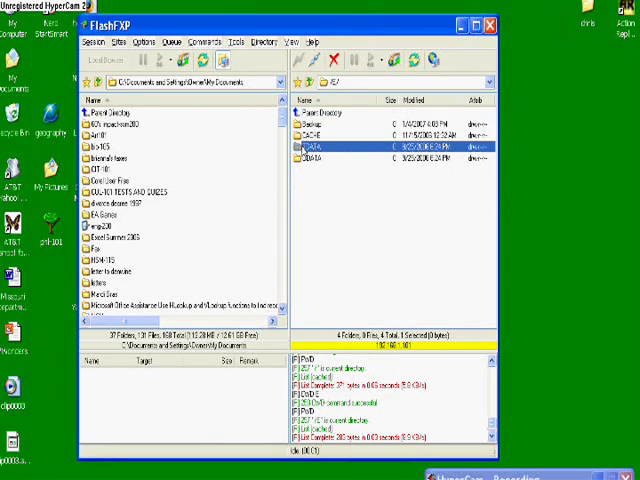
pyautogui.doubleClick(303, 148)
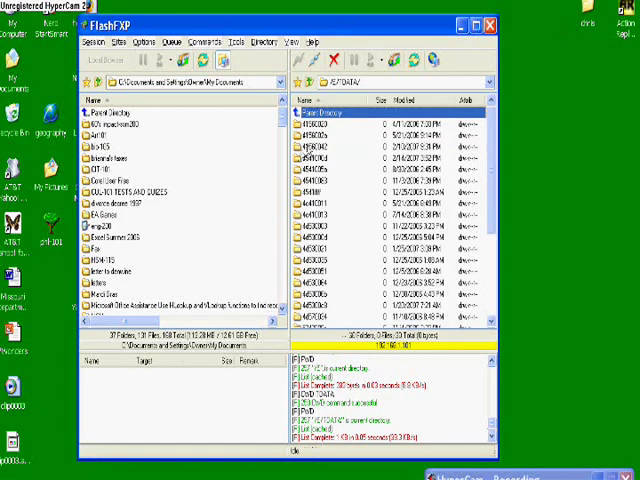
pyautogui.doubleClick(300, 290)
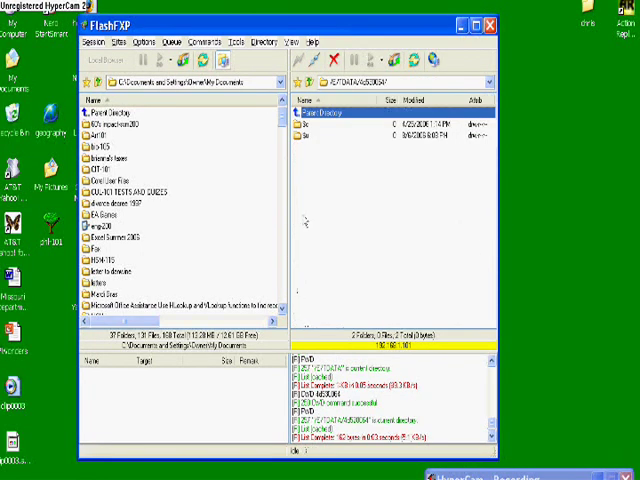
# Step: Check the first subfolder, return, and open the subfolder holding the three map folders
pyautogui.doubleClick(303, 136)
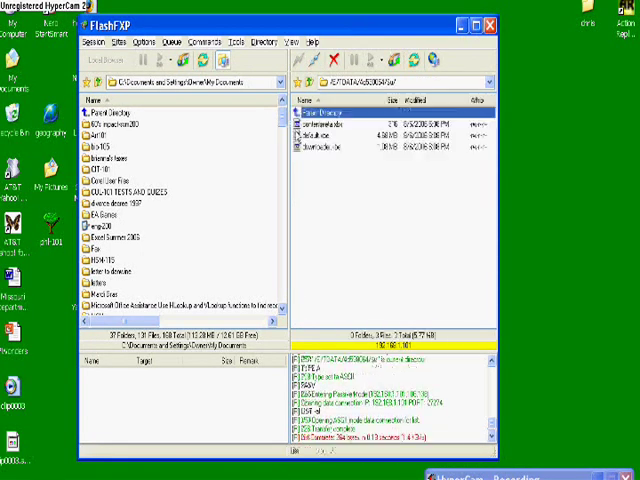
pyautogui.doubleClick(318, 112)
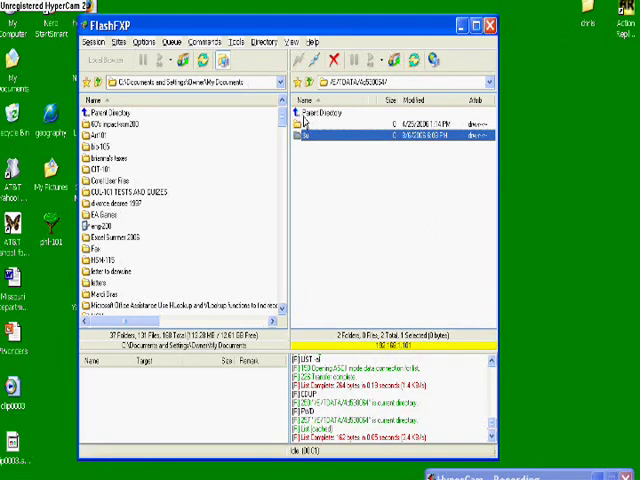
pyautogui.doubleClick(303, 133)
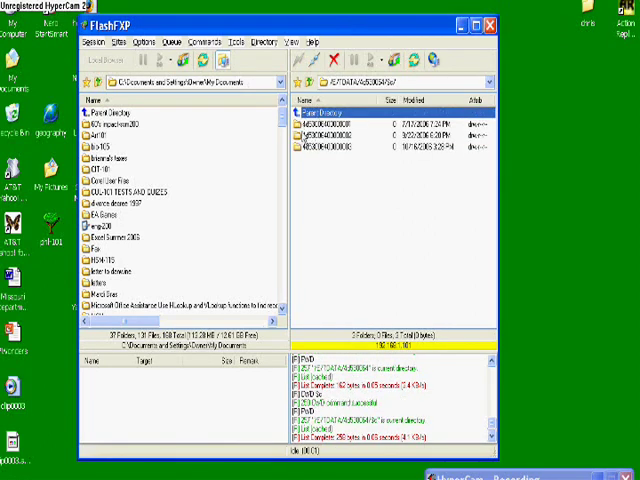